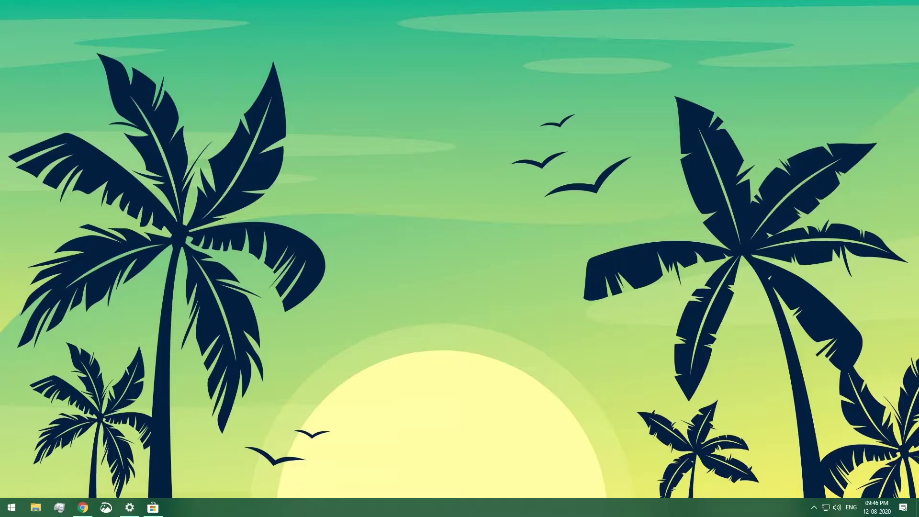
# Review the NVIDIA apps installed in Settings and the NVIDIA Control Panel page and reviews in Microsoft Store, and clear both windows away
pyautogui.click(130, 507)
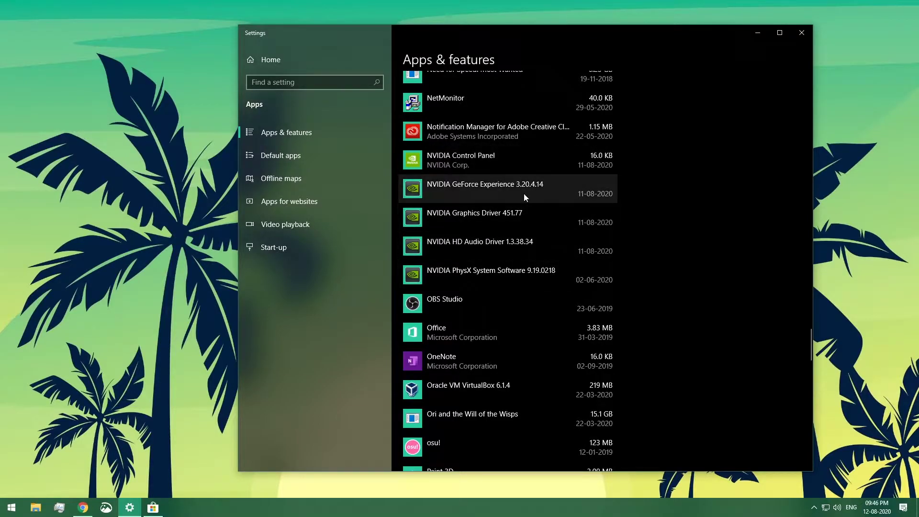
pyautogui.click(153, 507)
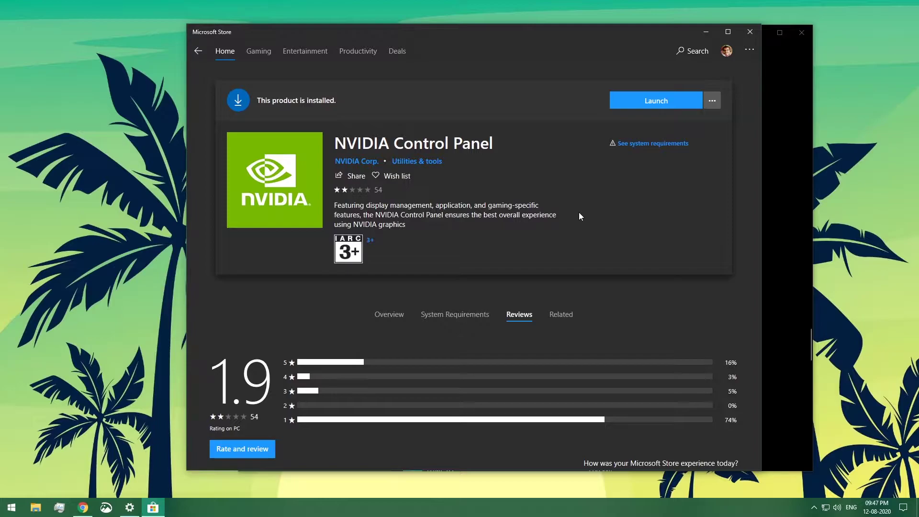
pyautogui.scroll(-3, 579, 213)
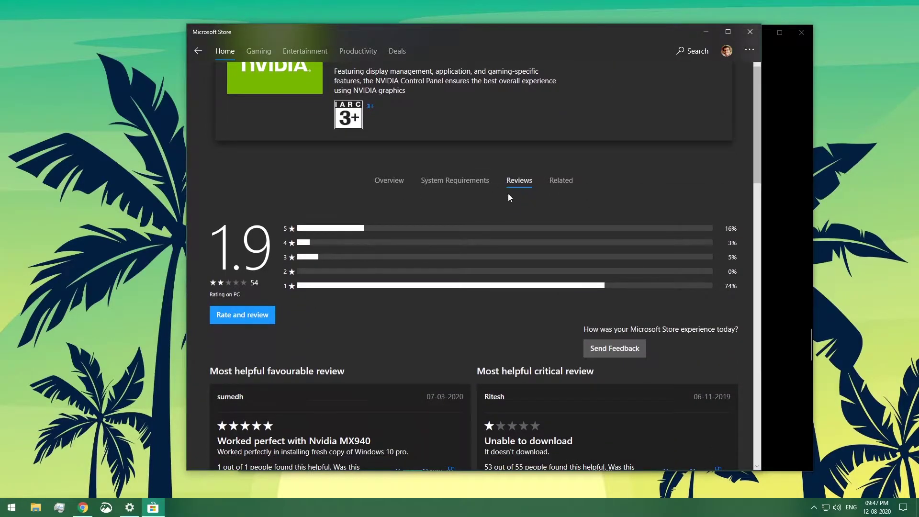
pyautogui.scroll(-7, 327, 262)
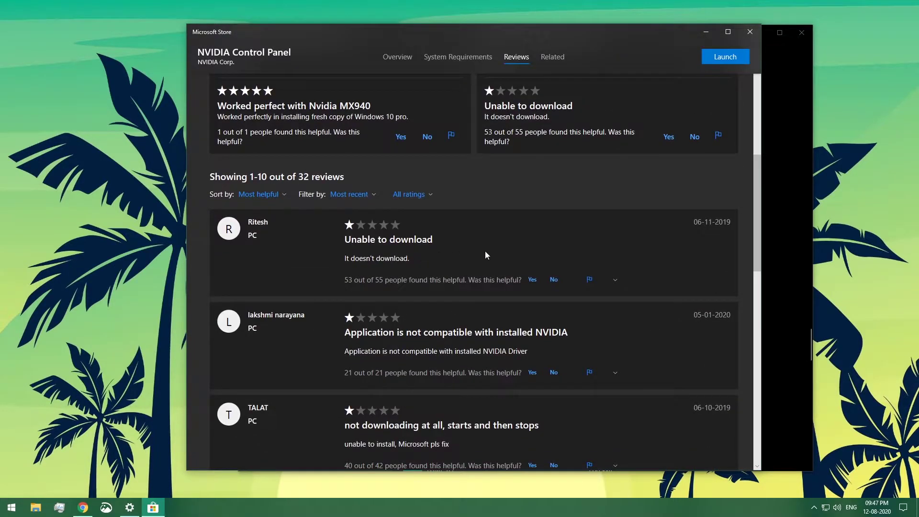
pyautogui.scroll(-2, 485, 250)
pyautogui.scroll(-1, 551, 288)
pyautogui.scroll(-1, 542, 297)
pyautogui.scroll(10, 533, 261)
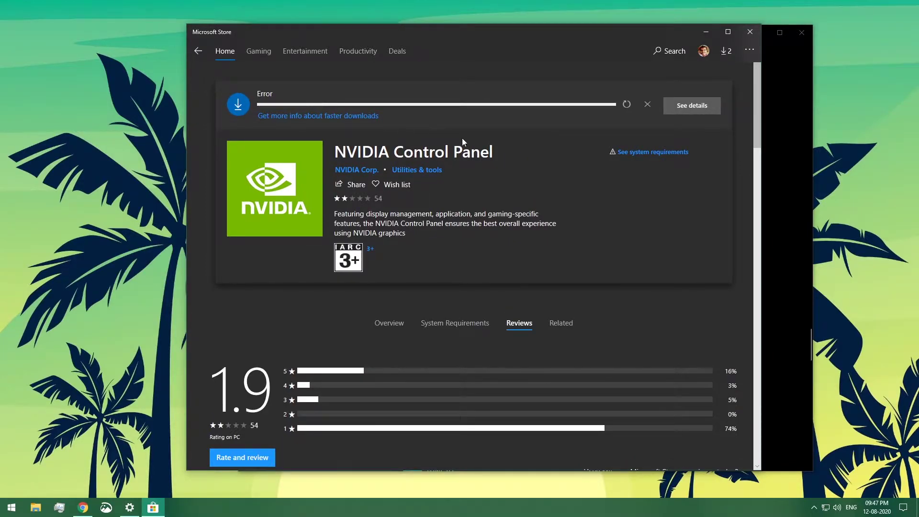
pyautogui.click(713, 38)
pyautogui.click(754, 32)
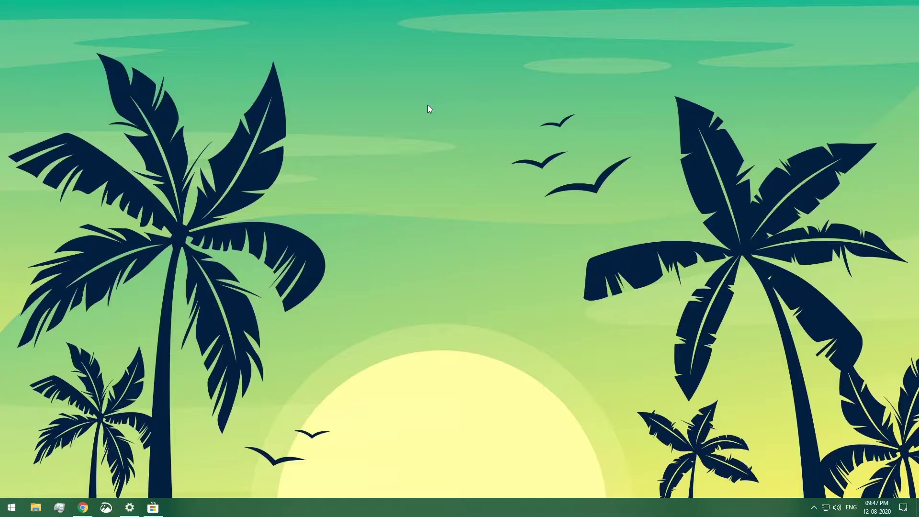
# Open the Windows Services console and start the NVIDIA Display Container LS service
pyautogui.press('super')
pyautogui.write('servic')
pyautogui.press('Return')
pyautogui.scroll(-10, 472, 210)
pyautogui.scroll(-20, 472, 211)
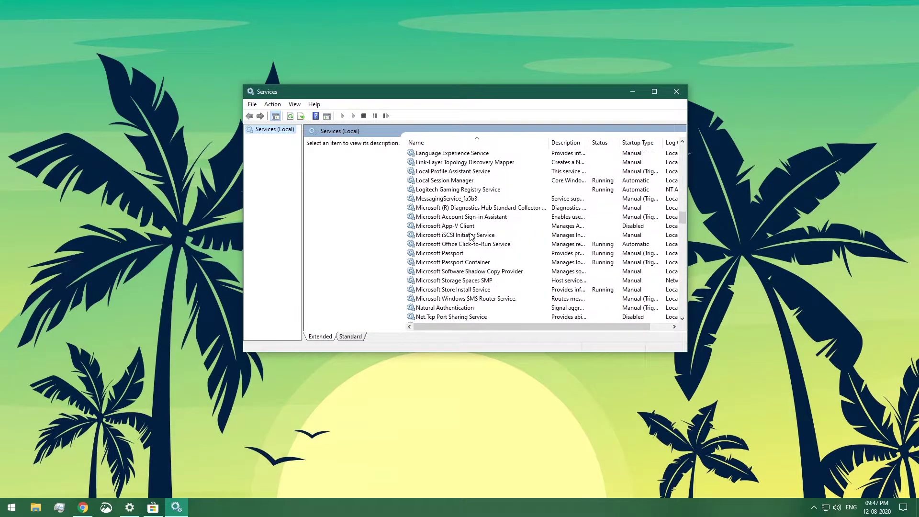
pyautogui.scroll(-7, 471, 235)
pyautogui.click(449, 237)
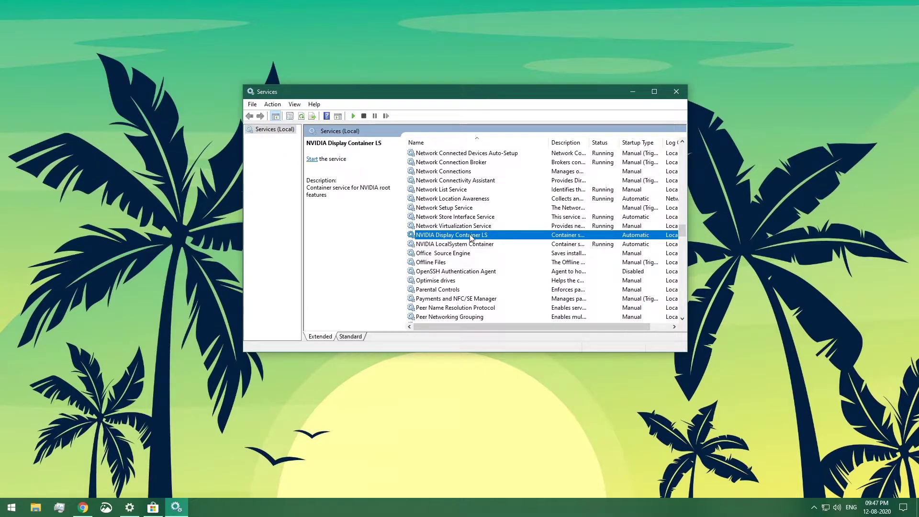
pyautogui.rightClick(472, 238)
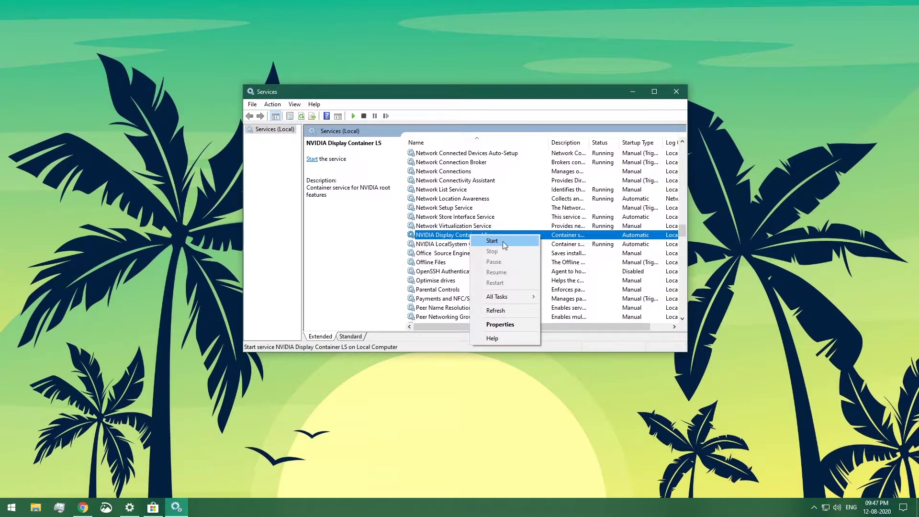
pyautogui.click(503, 242)
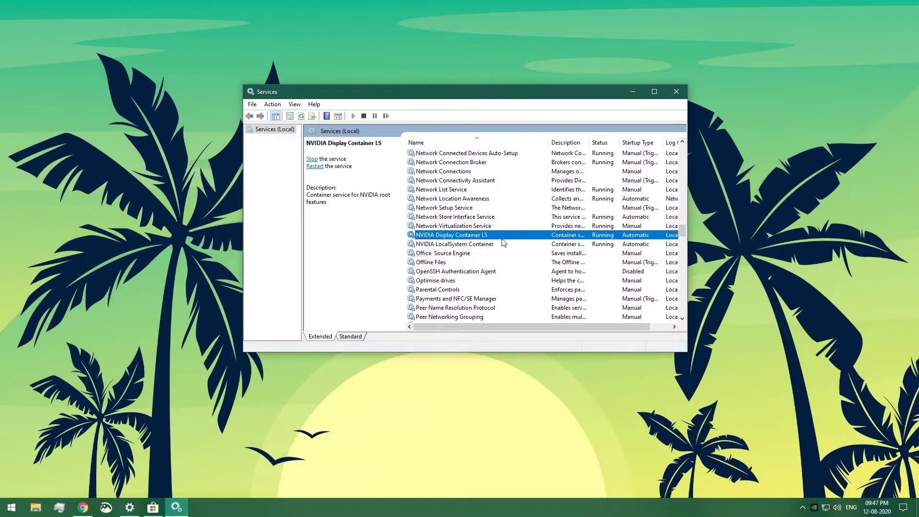
# Try to launch NVIDIA Control Panel from the desktop and from the recently added apps
pyautogui.rightClick(756, 197)
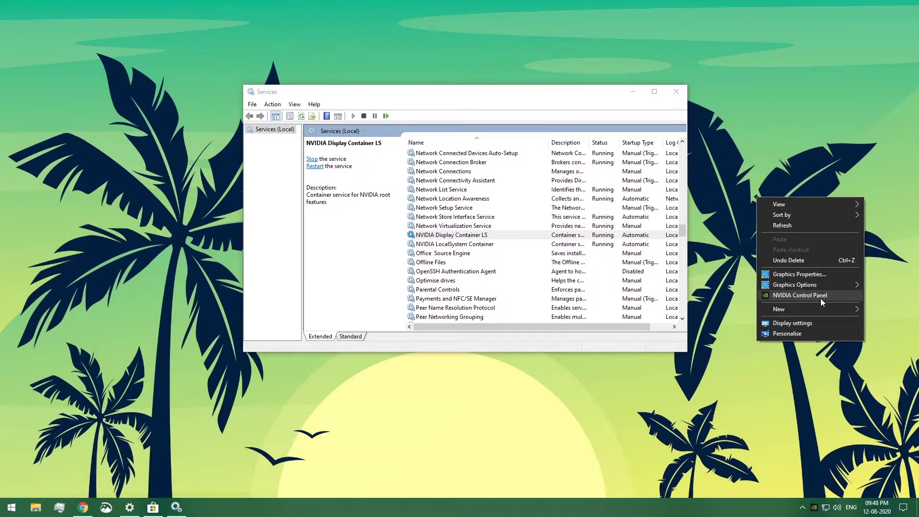
pyautogui.click(795, 296)
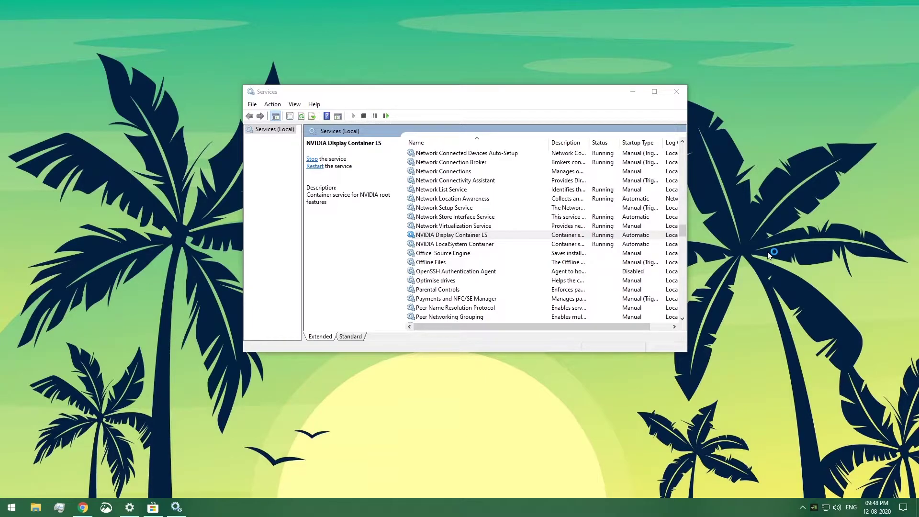
pyautogui.click(10, 512)
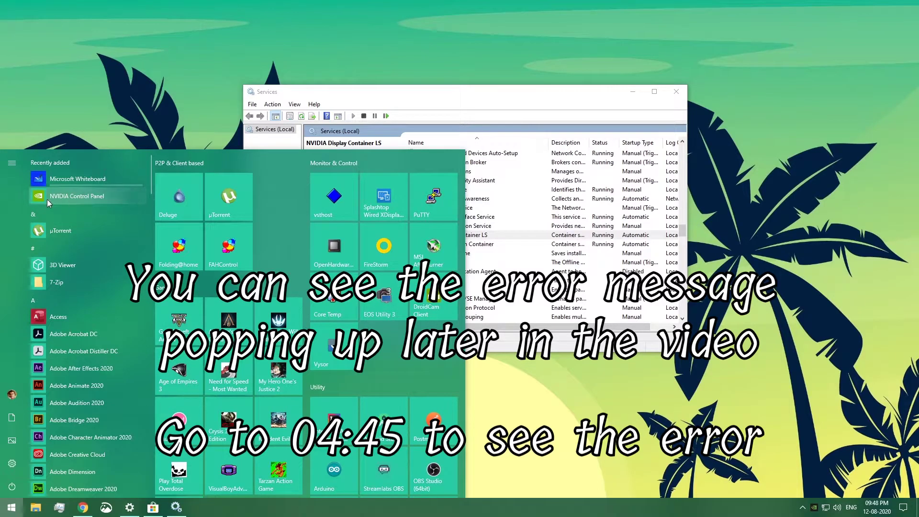
pyautogui.click(88, 201)
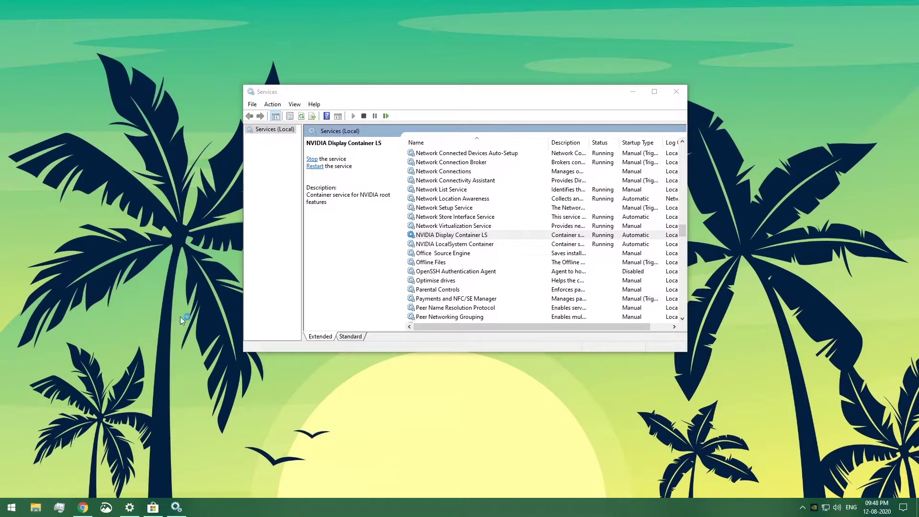
# In File Explorer, open Program Files\WindowsApps on Local Disk (C:) and locate the NVIDIACorp.NVIDIAControlPanel_8.1.958.0 folder
pyautogui.press('super+e')
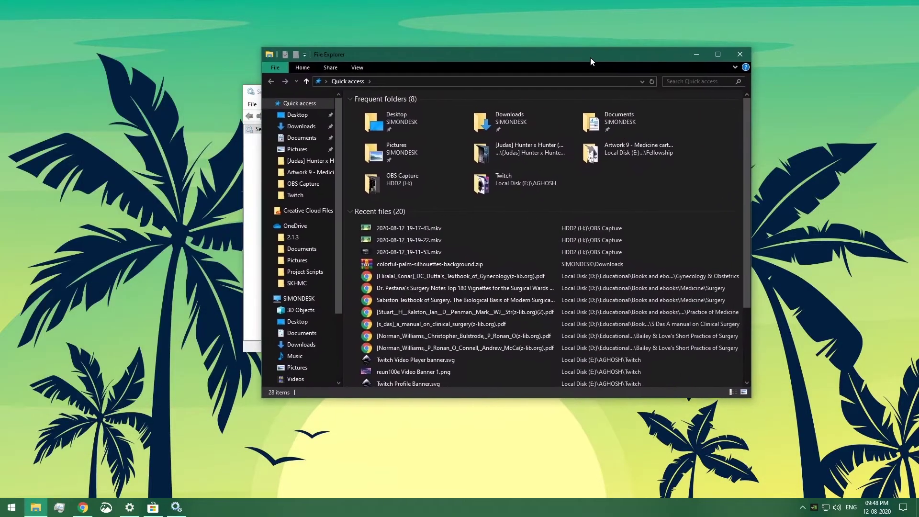
pyautogui.scroll(-2, 312, 239)
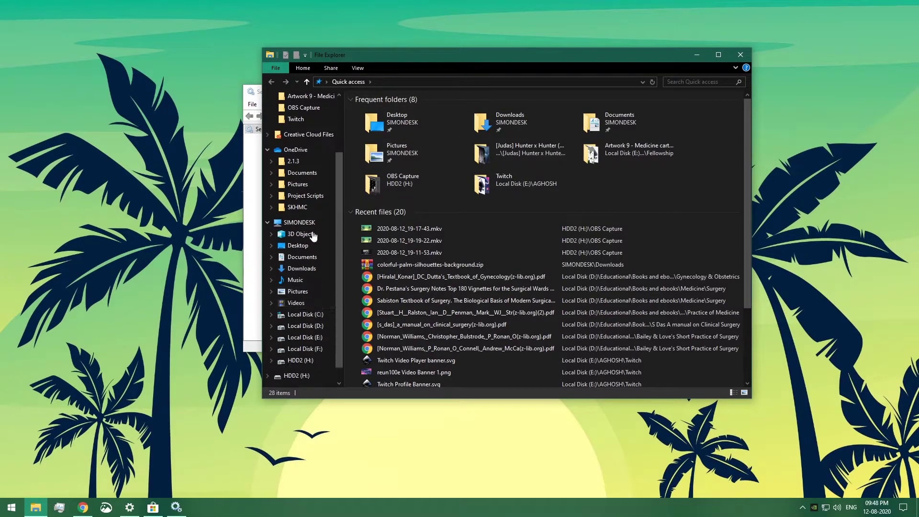
pyautogui.click(306, 222)
pyautogui.doubleClick(416, 211)
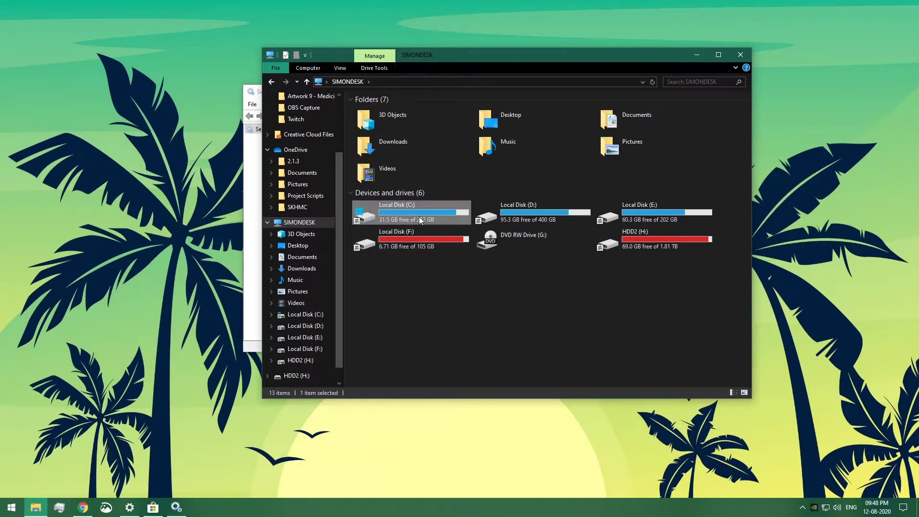
pyautogui.doubleClick(408, 242)
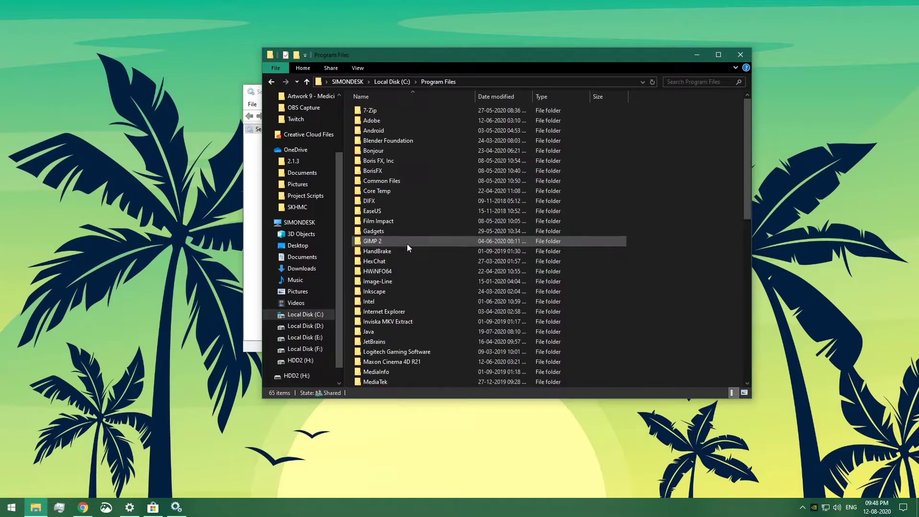
pyautogui.scroll(-5, 424, 306)
pyautogui.scroll(-7, 383, 373)
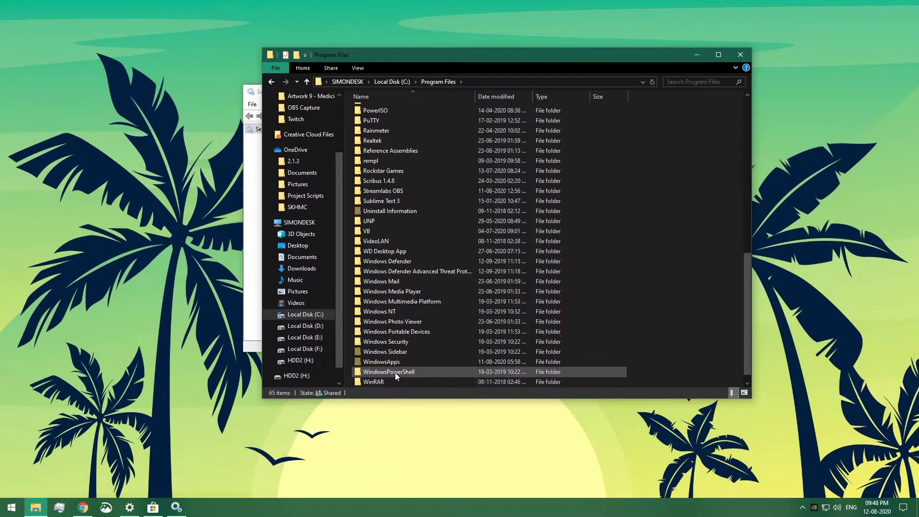
pyautogui.doubleClick(394, 362)
pyautogui.scroll(-20, 431, 356)
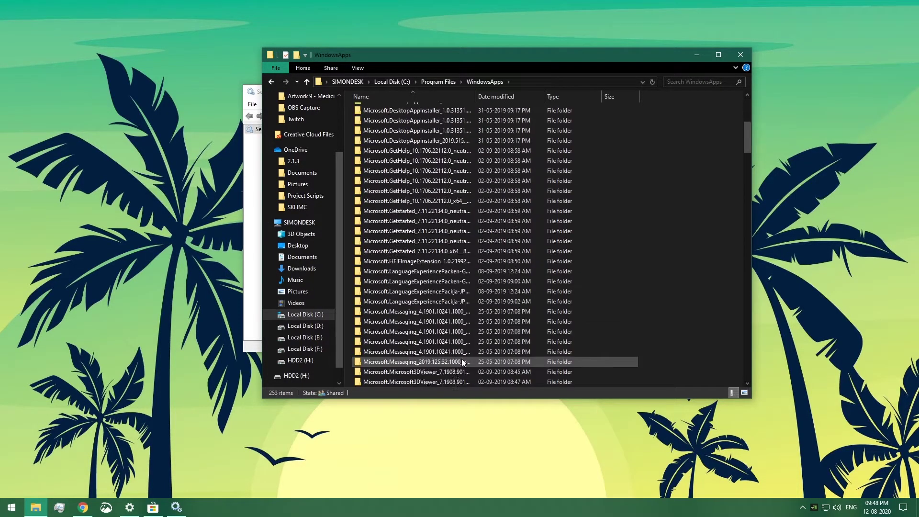
pyautogui.scroll(-20, 466, 350)
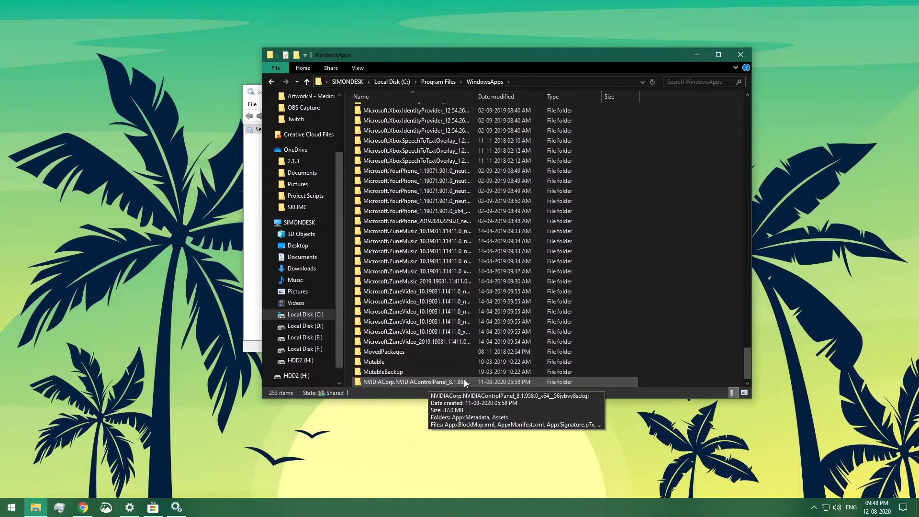
# Try once more to launch NVIDIA Control Panel from the recently added apps
pyautogui.press('super')
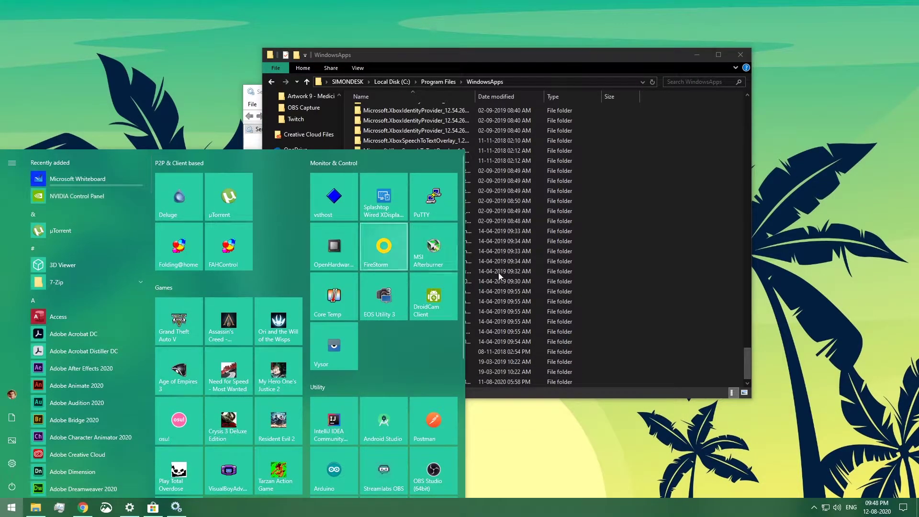
pyautogui.press('super')
pyautogui.press('super')
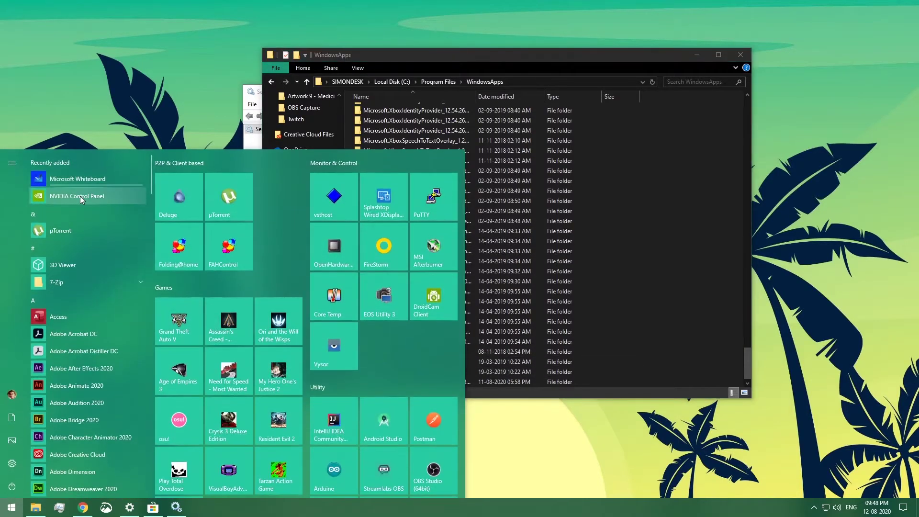
pyautogui.click(80, 197)
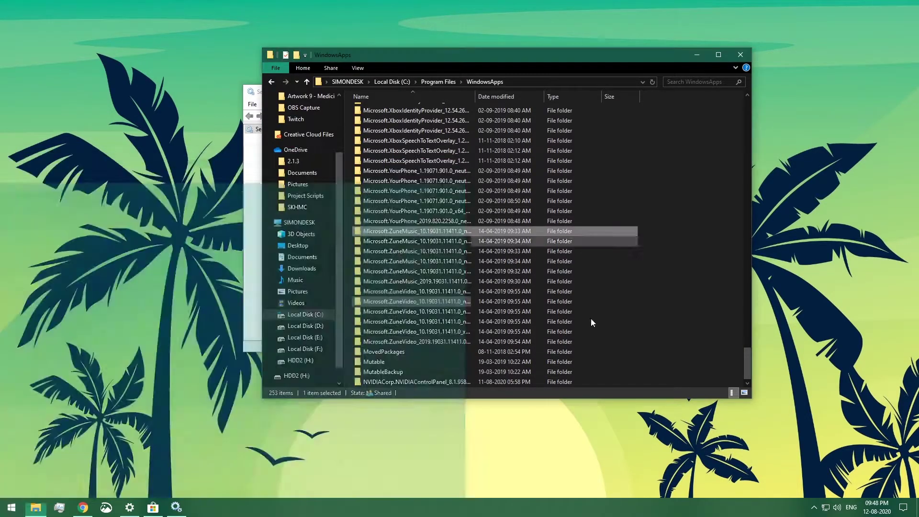
# Run nvCplUI.exe from the NVIDIACorp.NVIDIAControlPanel_8.1.958.0 folder and move the NVIDIA Control Panel window off the file list
pyautogui.doubleClick(422, 380)
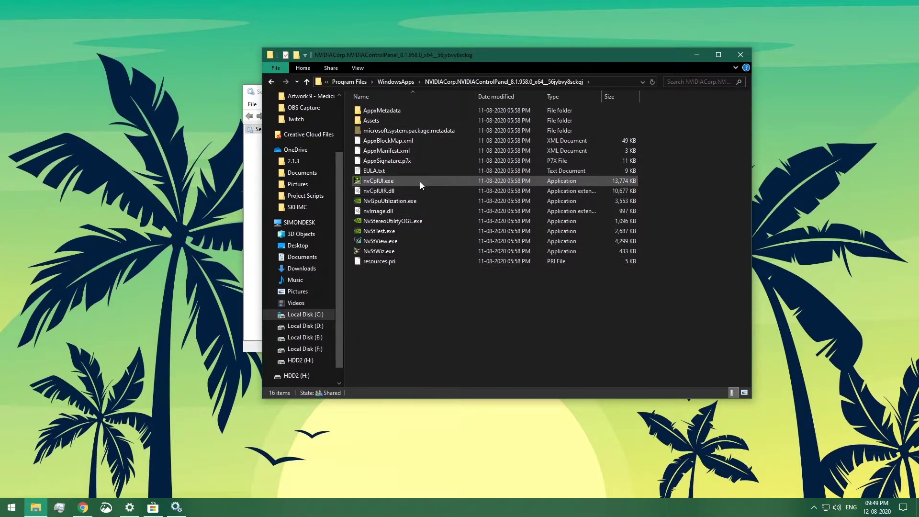
pyautogui.doubleClick(383, 182)
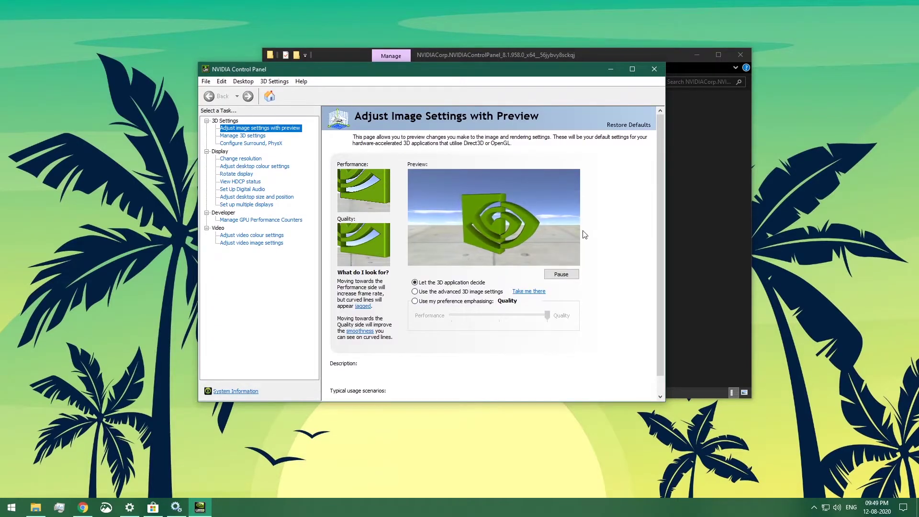
pyautogui.moveTo(454, 67); pyautogui.dragTo(507, 58)
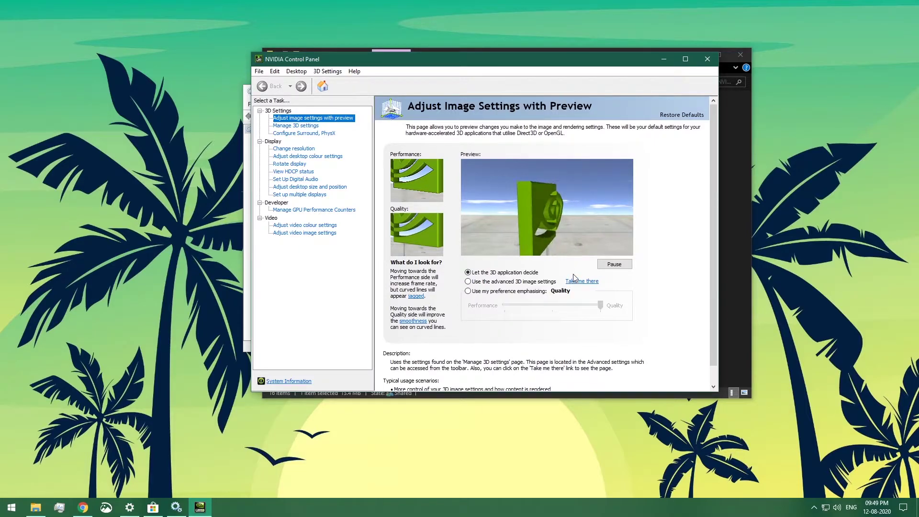
pyautogui.moveTo(510, 62); pyautogui.dragTo(348, 221)
# Show the option for sending nvCplUI.exe to the desktop as a shortcut, and bring NVIDIA Control Panel back up
pyautogui.click(625, 300)
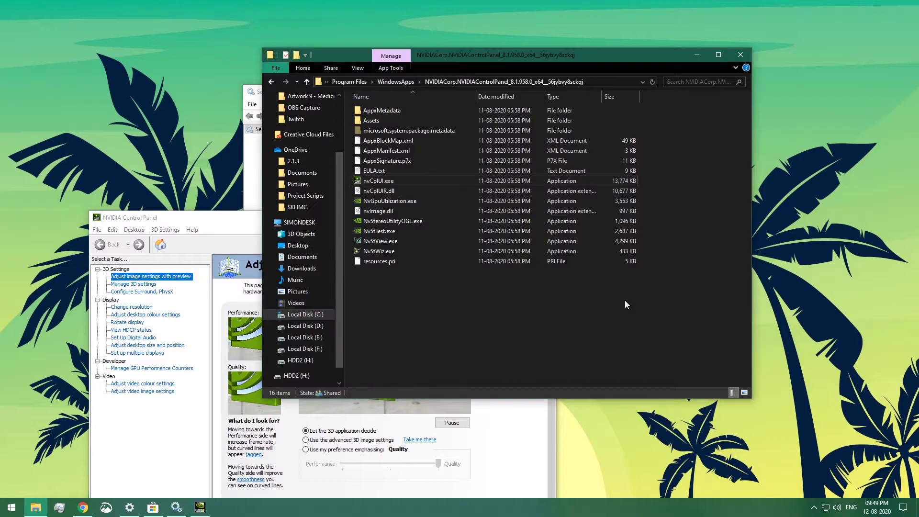
pyautogui.rightClick(372, 185)
pyautogui.moveTo(432, 343)
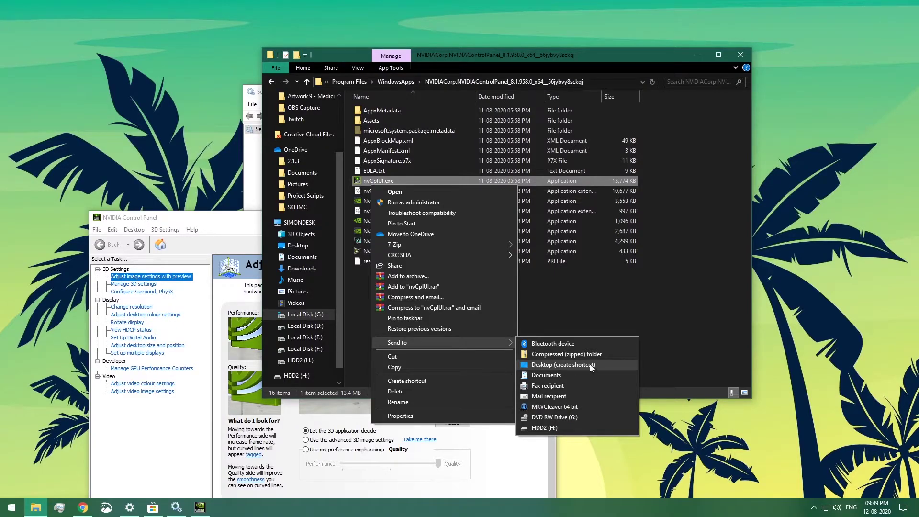
pyautogui.press('m')
pyautogui.press('Return')
pyautogui.press('Return')
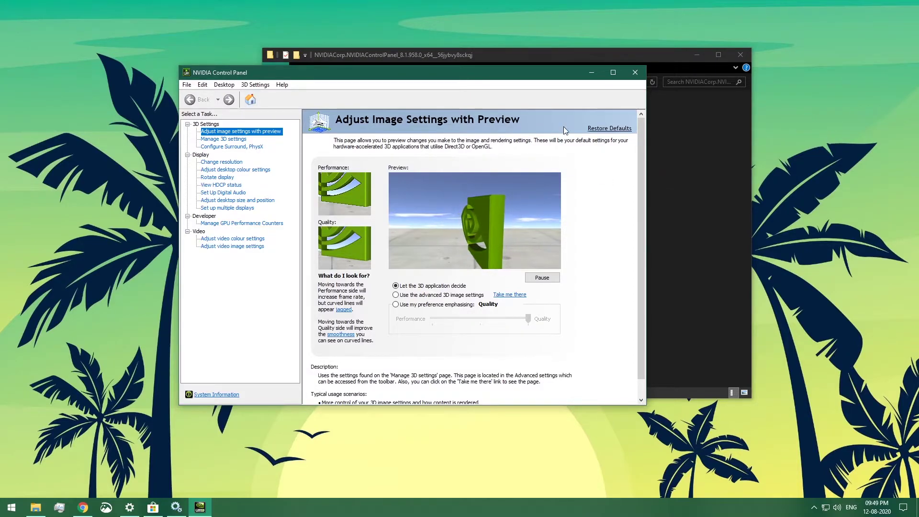
# Examine the Add Desktop Context Menu and Show Notification Tray Icon options in NVIDIA Control Panel
pyautogui.click(233, 86)
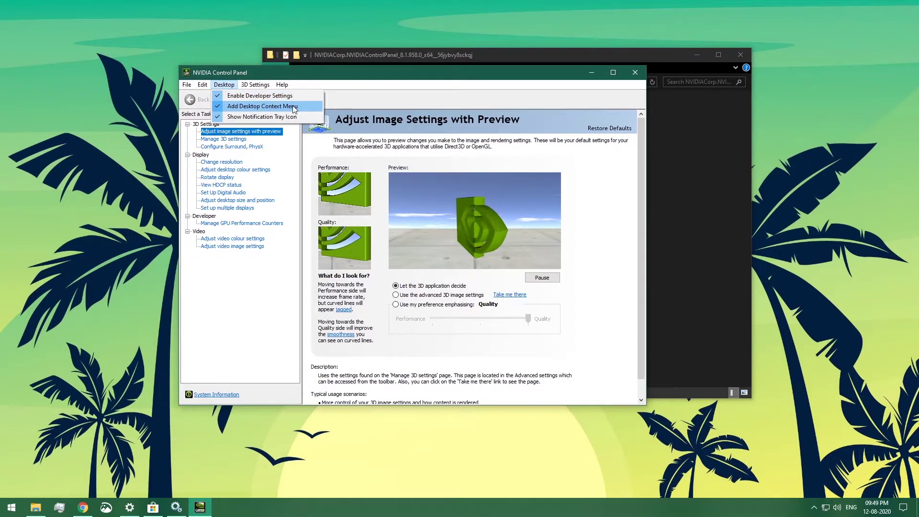
pyautogui.click(624, 277)
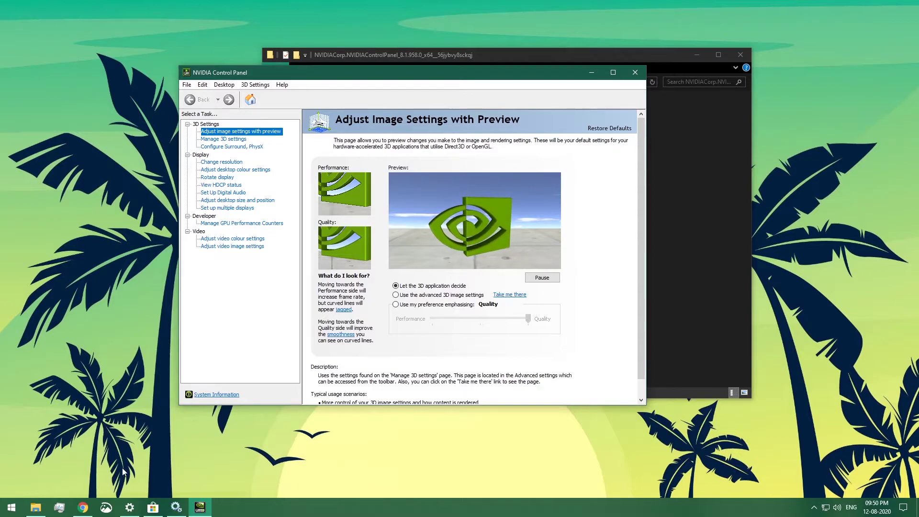
pyautogui.hotkey('alt', 'd')
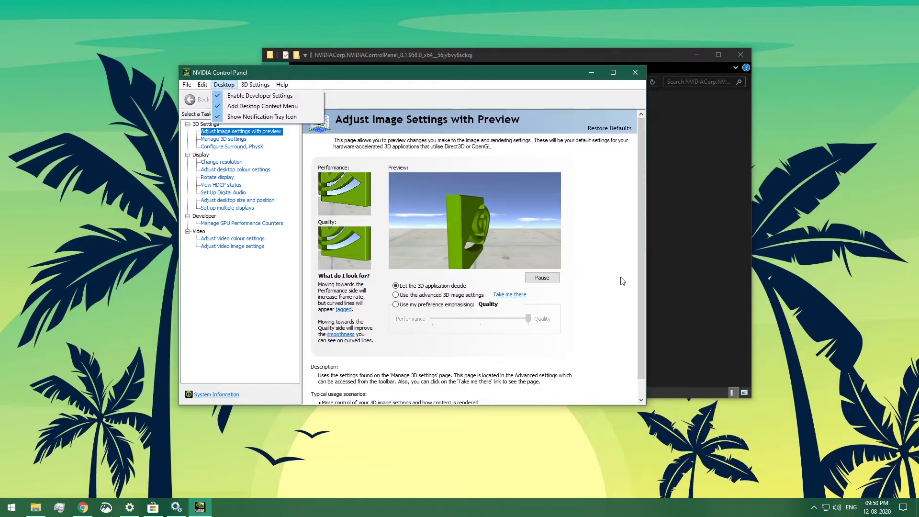
pyautogui.press('Escape')
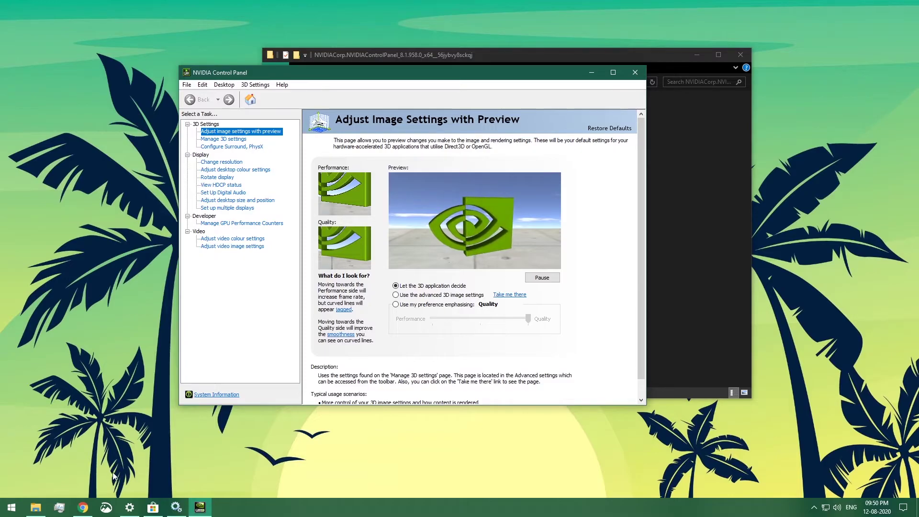
# Switch to Chrome, search Google for "advanced driver search nvidia" and open NVIDIA's Advanced Driver Search page
pyautogui.click(83, 508)
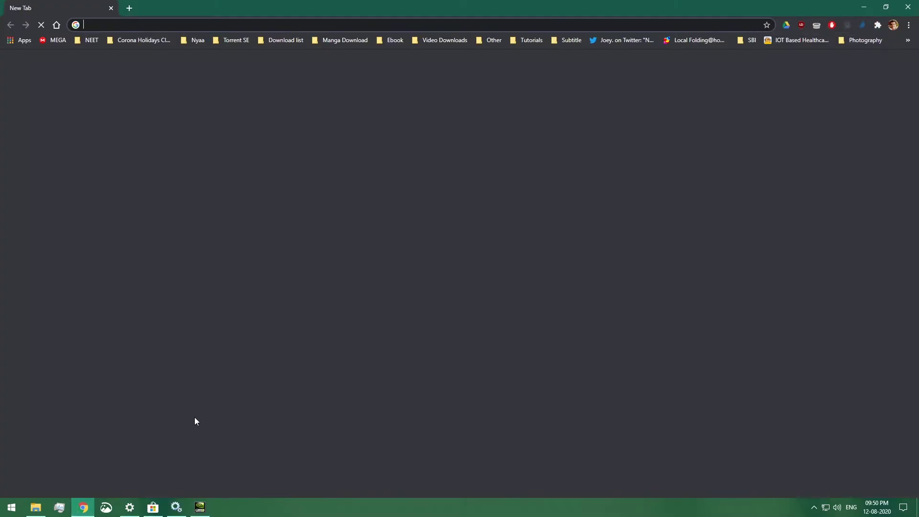
pyautogui.click(201, 26)
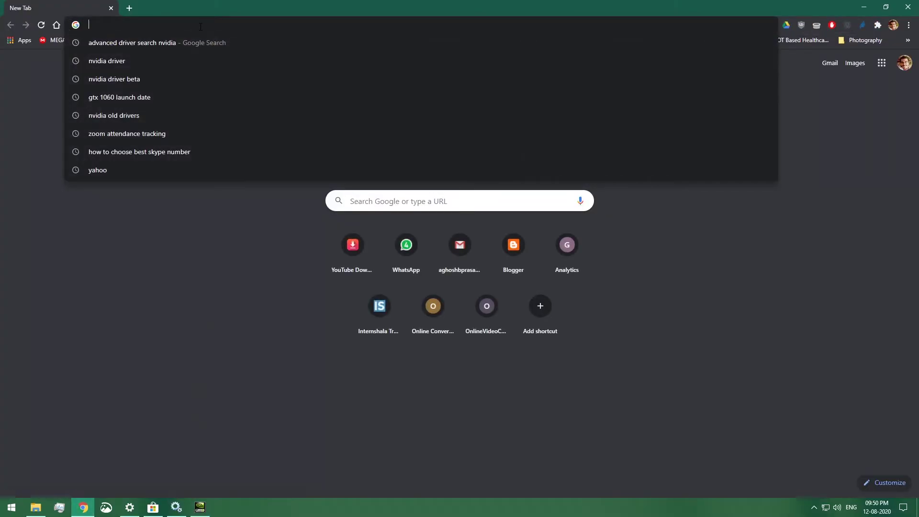
pyautogui.click(154, 45)
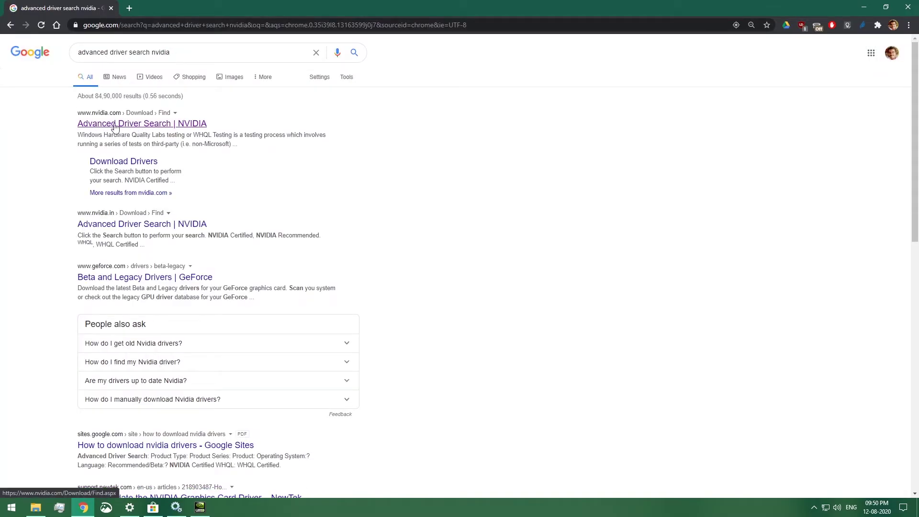
pyautogui.click(187, 124)
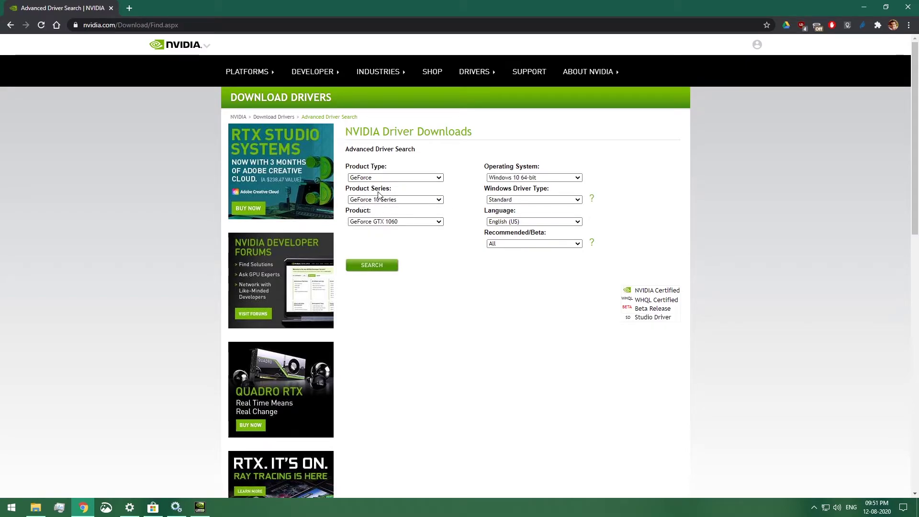
# Search NVIDIA's driver downloads for all GeForce GTX 1060 drivers for Windows 10 64-bit
pyautogui.click(390, 265)
pyautogui.scroll(-5, 661, 247)
pyautogui.scroll(2, 661, 247)
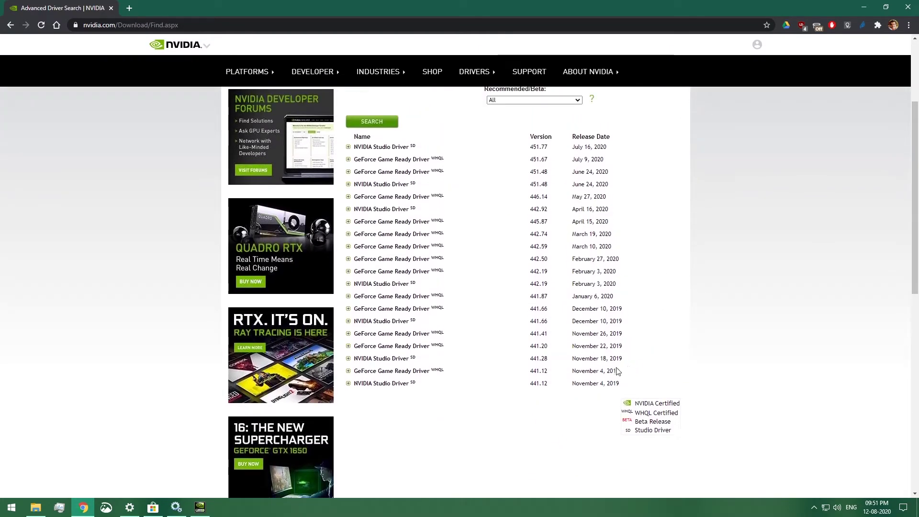
# Examine the older driver releases, highlighting NVIDIA Studio Driver 441.28 of November 18, 2019, and return to the NVIDIA Control Panel window
pyautogui.moveTo(622, 383); pyautogui.dragTo(640, 330)
pyautogui.click(619, 318)
pyautogui.moveTo(608, 296); pyautogui.dragTo(487, 300)
pyautogui.click(606, 303)
pyautogui.moveTo(632, 365); pyautogui.dragTo(358, 373)
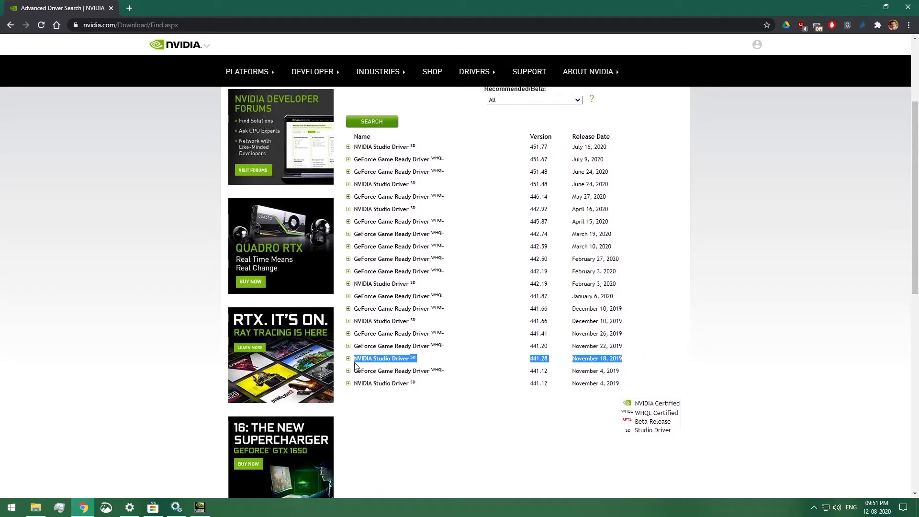
pyautogui.click(440, 360)
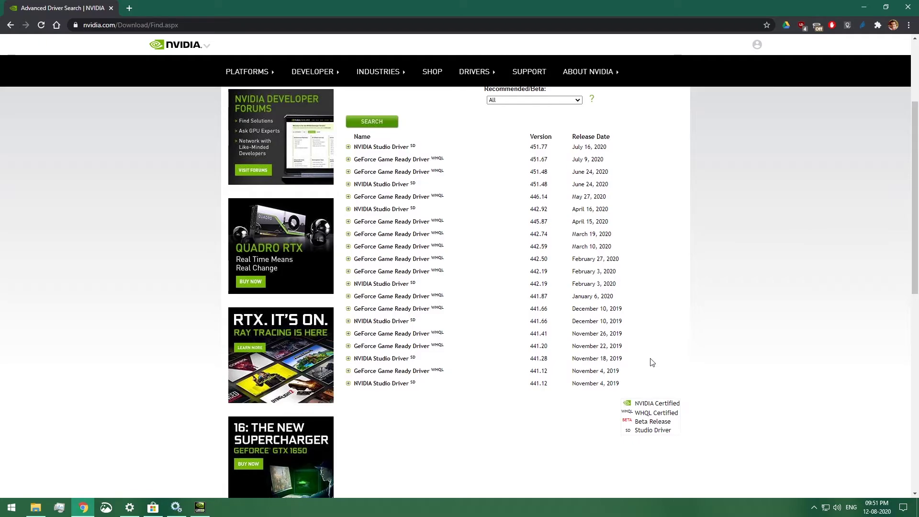
pyautogui.click(91, 505)
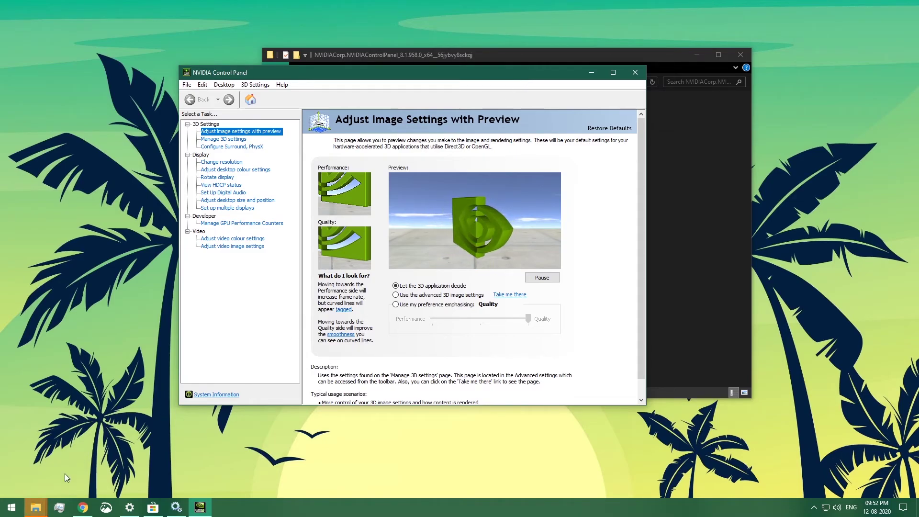
# Check the desktop's context menu for the NVIDIA Control Panel entry and reposition the nvcplui.exe error dialog over the open windows
pyautogui.moveTo(483, 201); pyautogui.dragTo(639, 139)
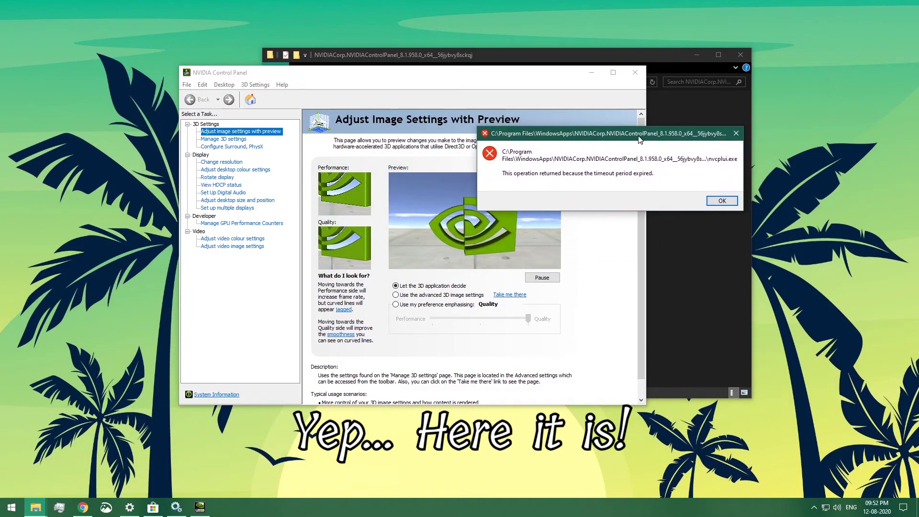
pyautogui.rightClick(803, 154)
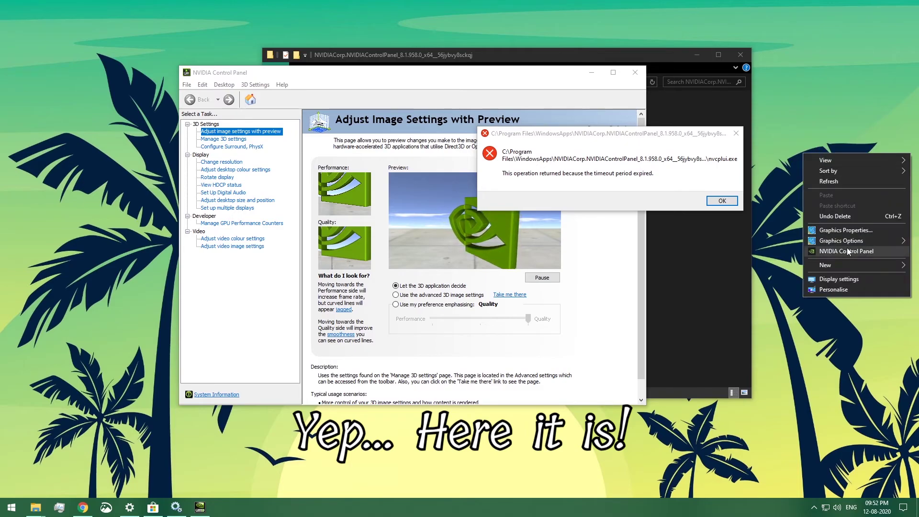
pyautogui.click(625, 137)
pyautogui.moveTo(625, 138); pyautogui.dragTo(713, 153)
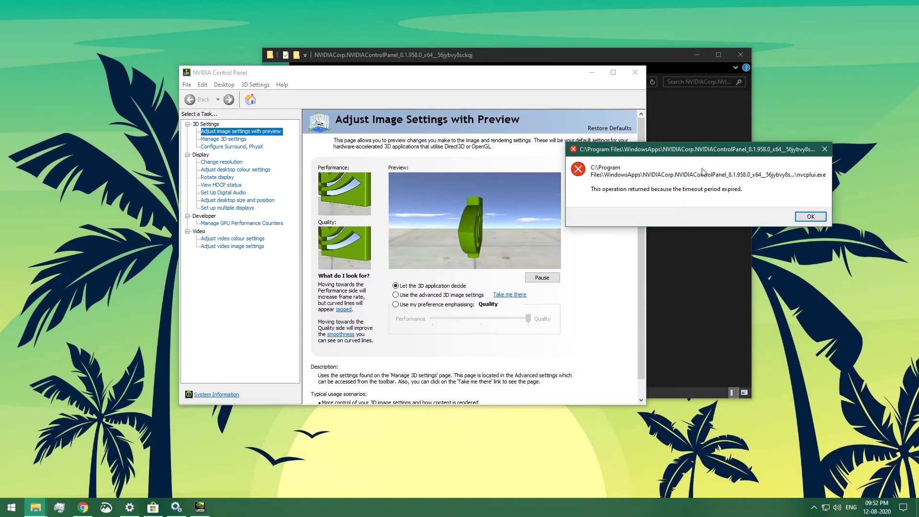
pyautogui.moveTo(714, 148); pyautogui.dragTo(629, 192)
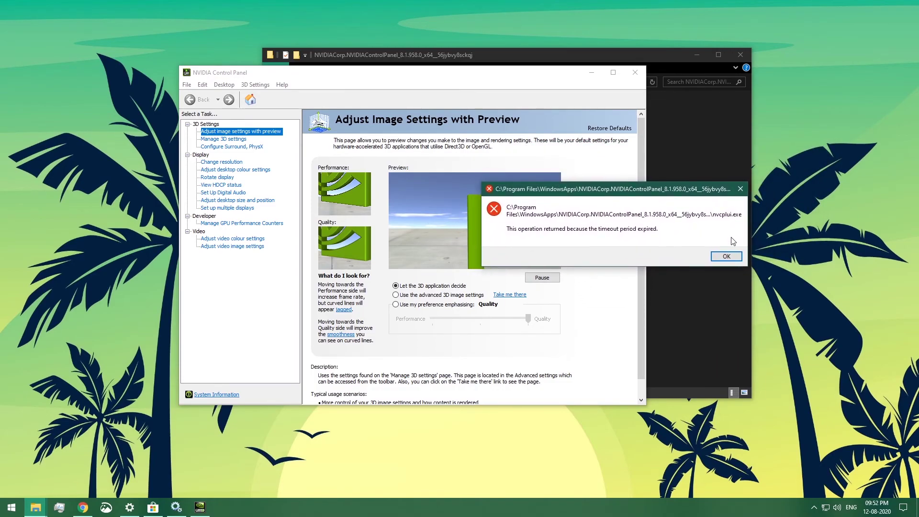